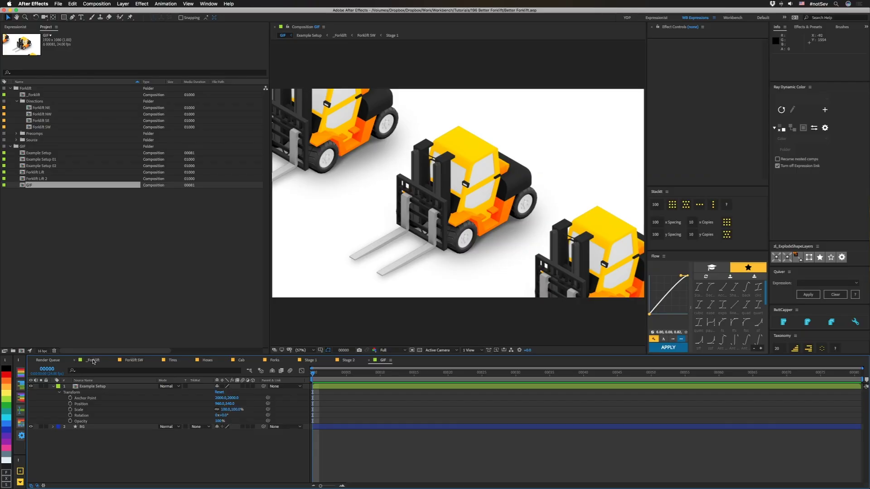
Step: Open the _Forklift composition and reveal the opacity expression on the Forklift NE layer
left_click(93, 360)
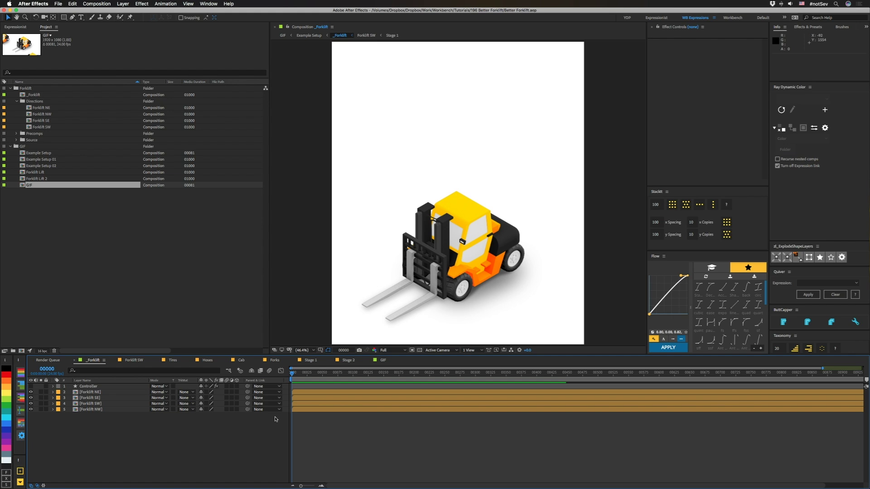
left_click(93, 392)
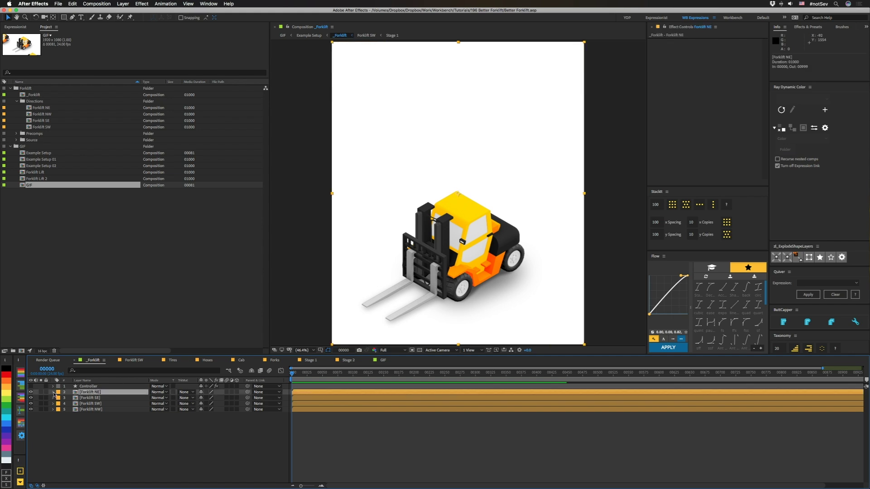
left_click(53, 392)
key("e")
key("e")
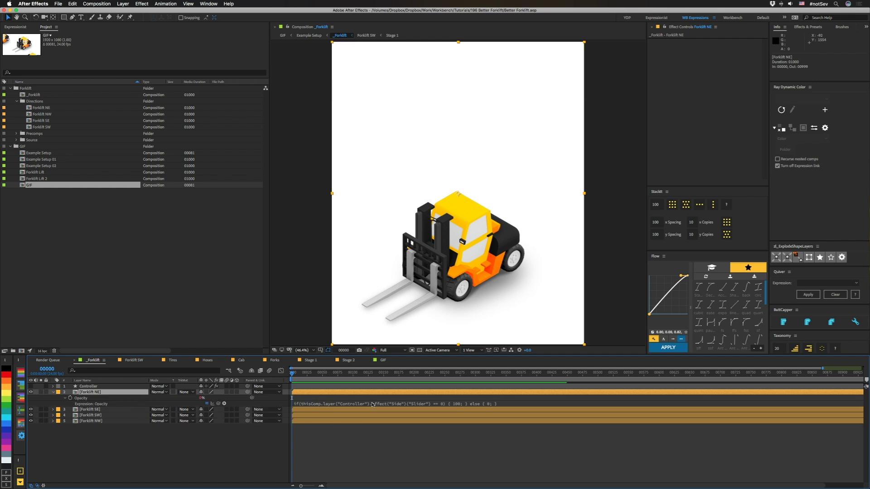
Step: Review the Controller layer's effects and raise the forks high above the cab with the Lift slider
left_click(151, 388)
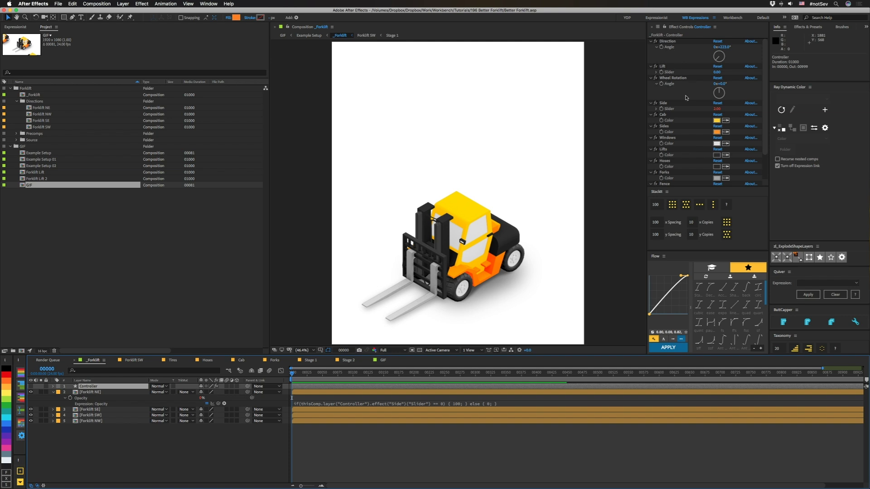
scroll(684, 175, "down", 3)
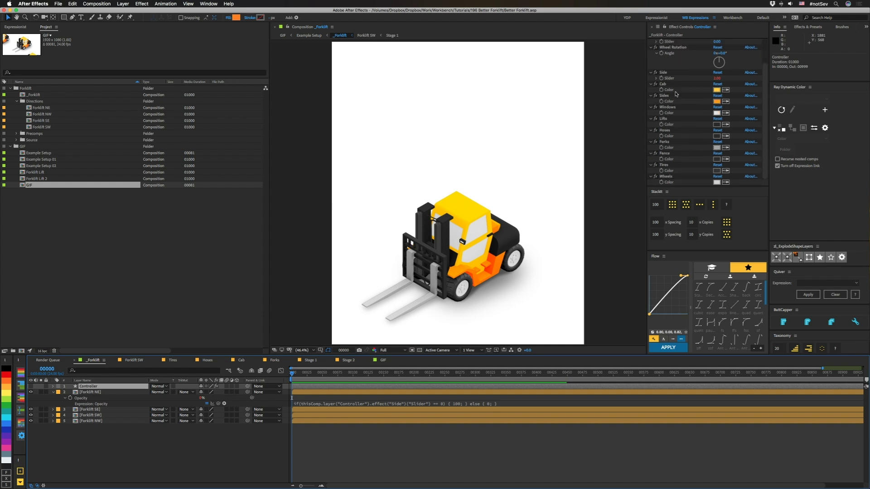
scroll(668, 184, "up", 3)
left_click_drag(718, 72, 766, 72)
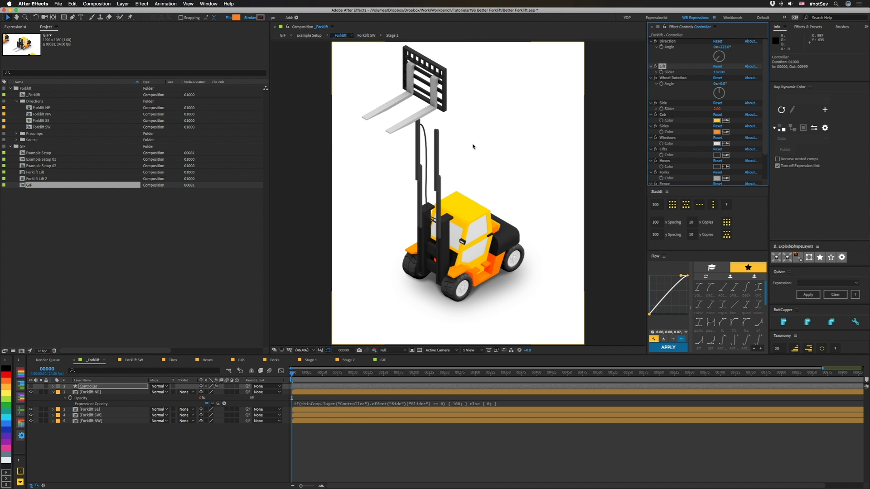
Step: Try the Controller's Lift slider at 10 and at 100
left_click(720, 72)
type("1")
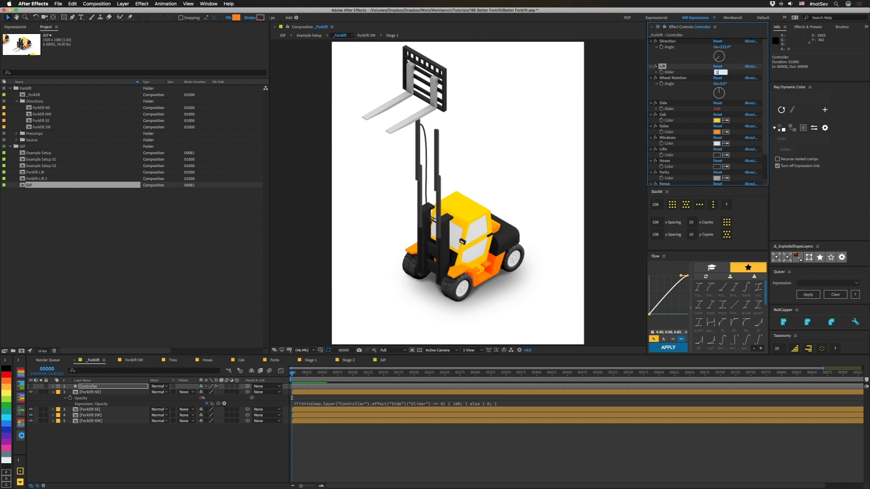
type("0")
key("Return")
left_click(719, 72)
type("1")
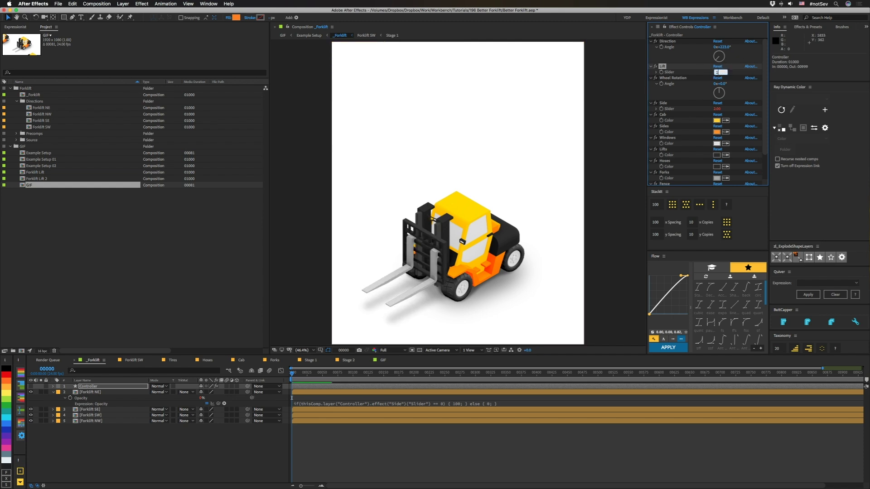
type("00")
key("Return")
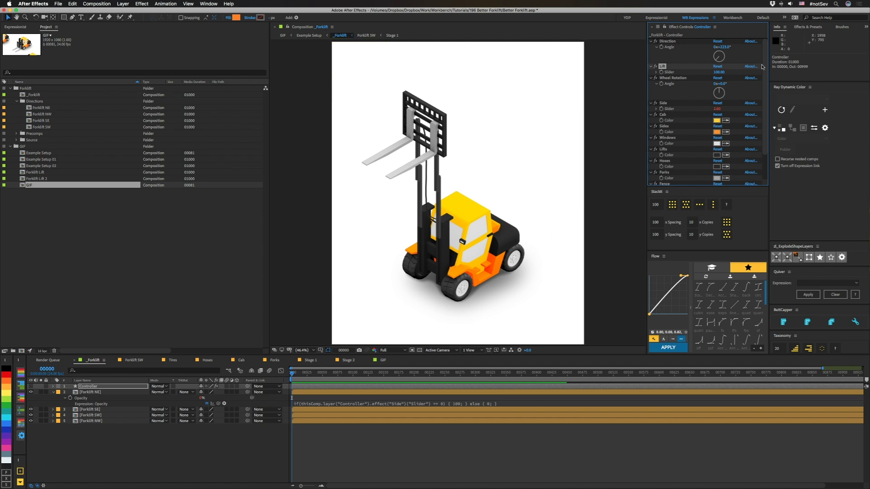
Step: Try a Wheel Rotation of about 143° on the Controller, and return the Lift slider to 0
left_click(721, 85)
left_click_drag(721, 84, 750, 84)
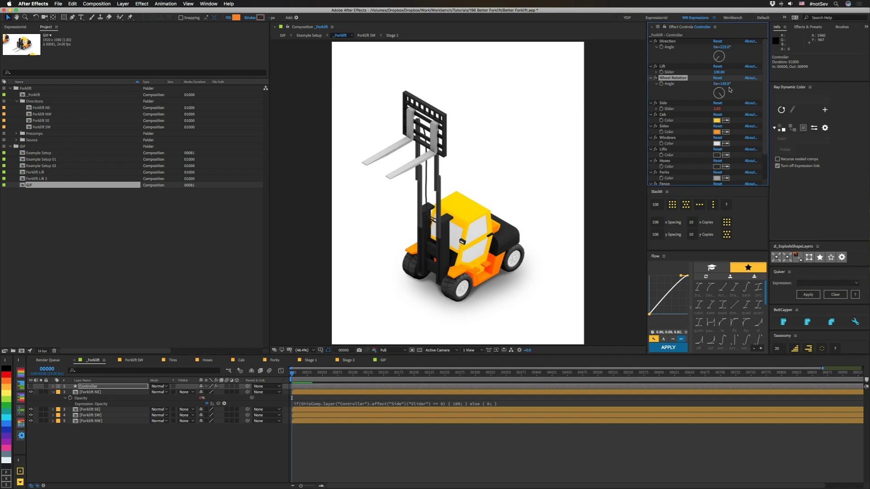
left_click_drag(721, 72, 707, 72)
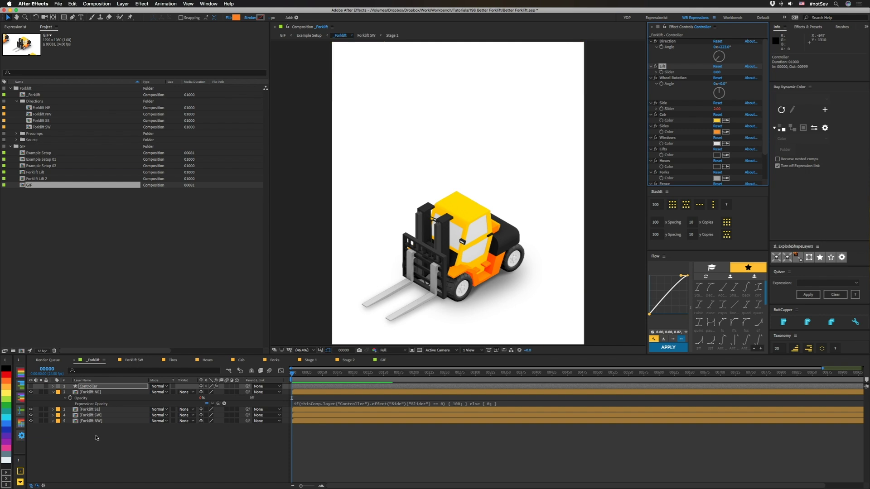
Step: Inspect the part layers and Controller effects in Forklift SW, and compare them with the Side control on _Forklift's Controller
left_click(92, 392)
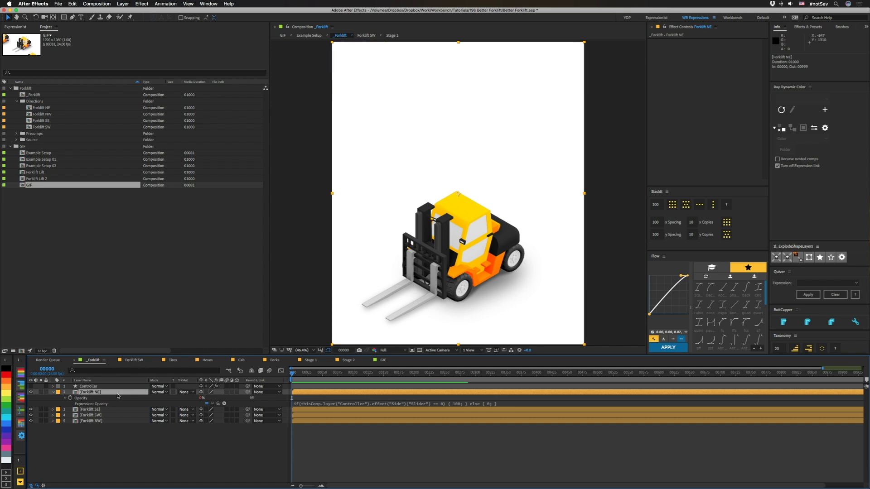
left_click(131, 362)
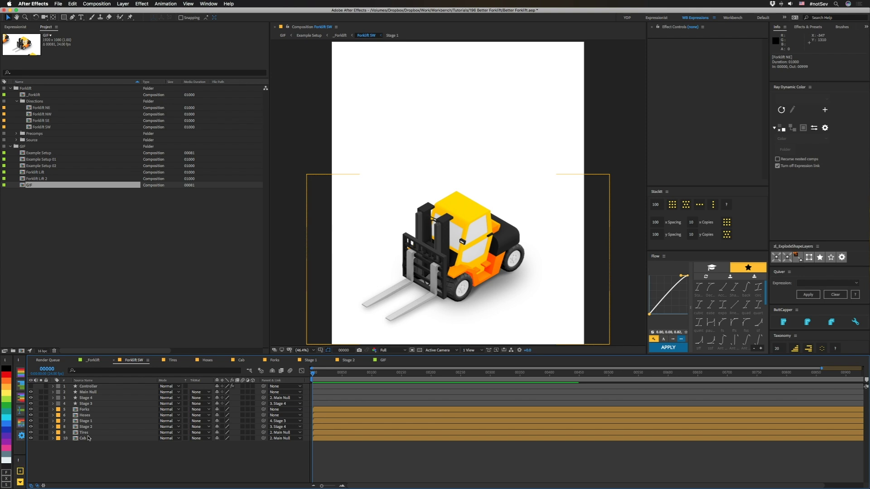
left_click(83, 410)
left_click(83, 413)
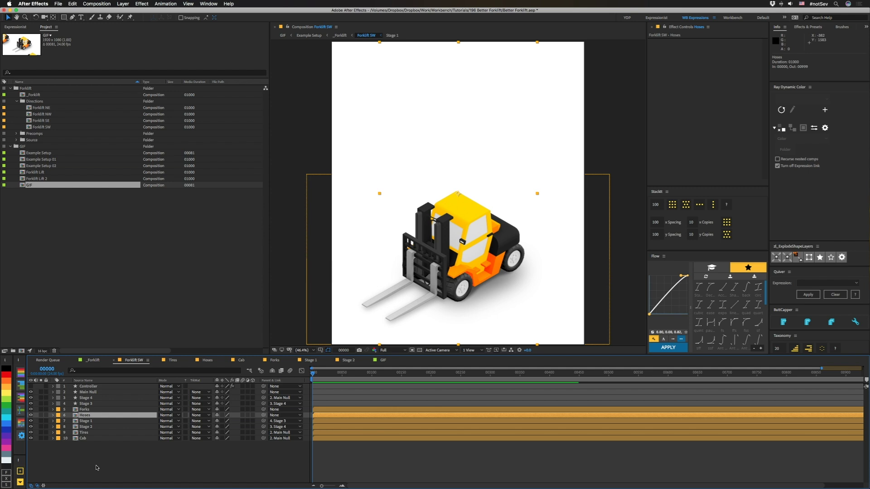
left_click(145, 386)
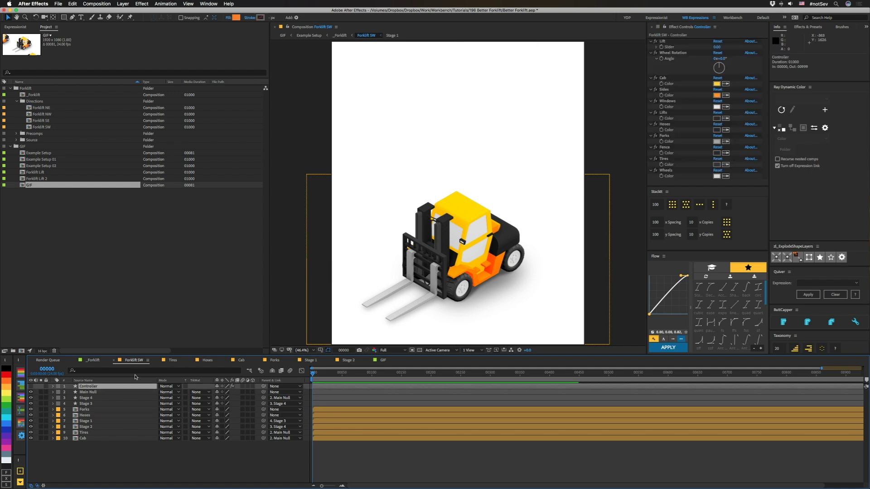
left_click(94, 360)
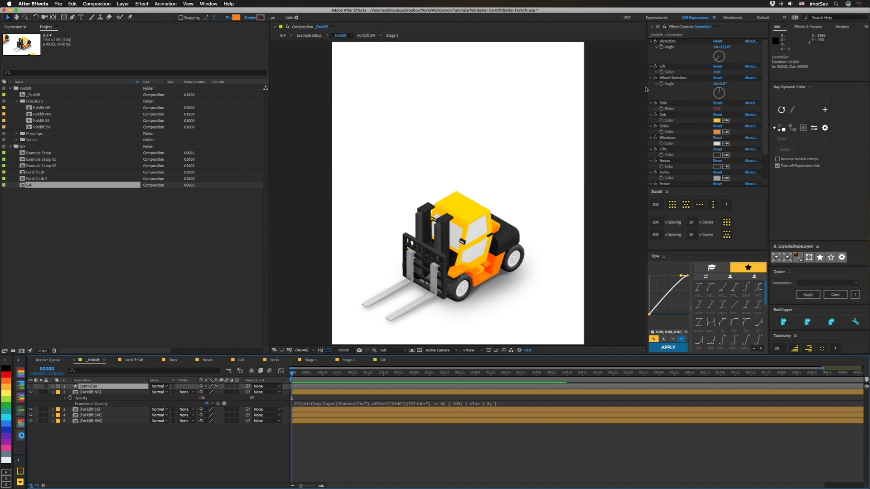
left_click(663, 103)
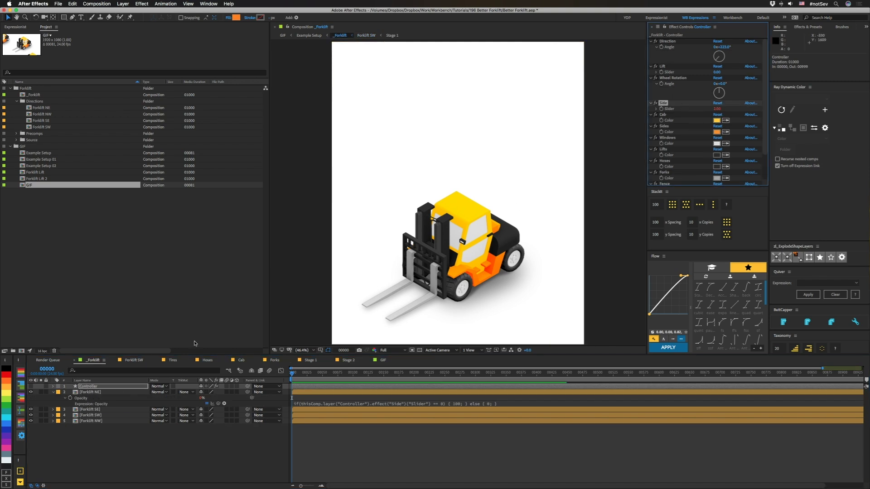
Step: In Forklift SW, expand the Forks layer's Master Properties and display the Controller layer's effects
left_click(139, 360)
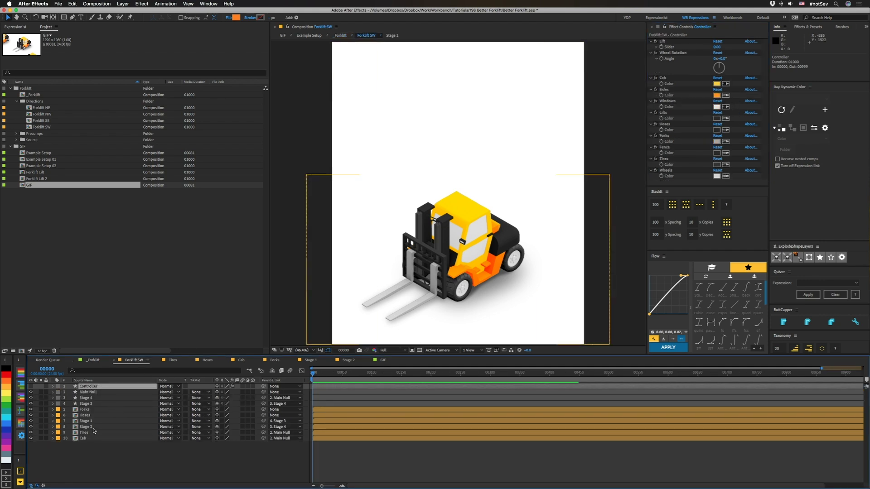
left_click(88, 410)
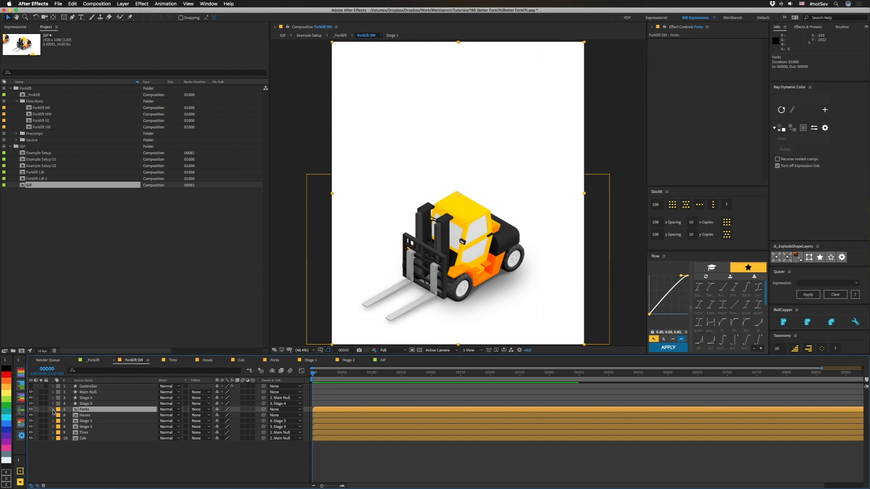
left_click(53, 410)
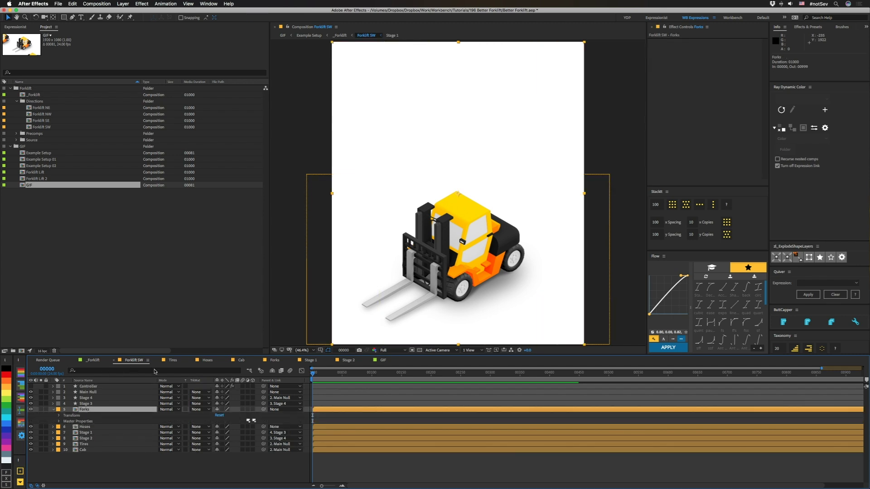
left_click(59, 421)
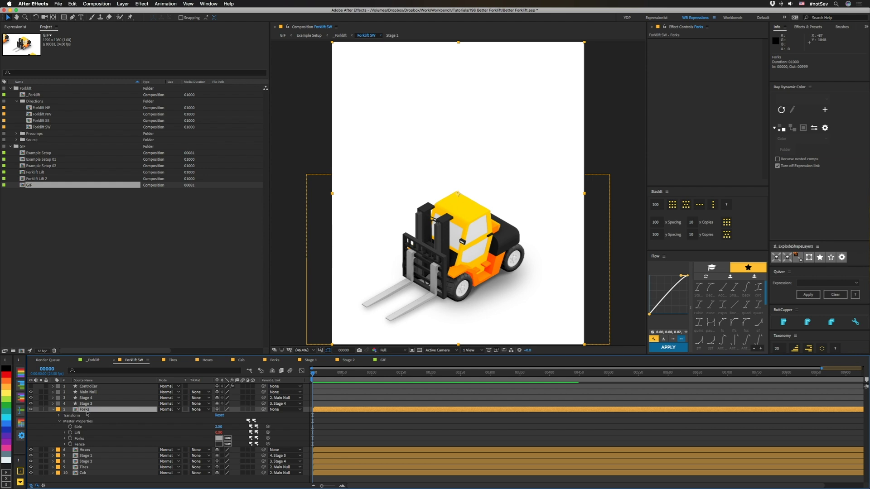
left_click(85, 388)
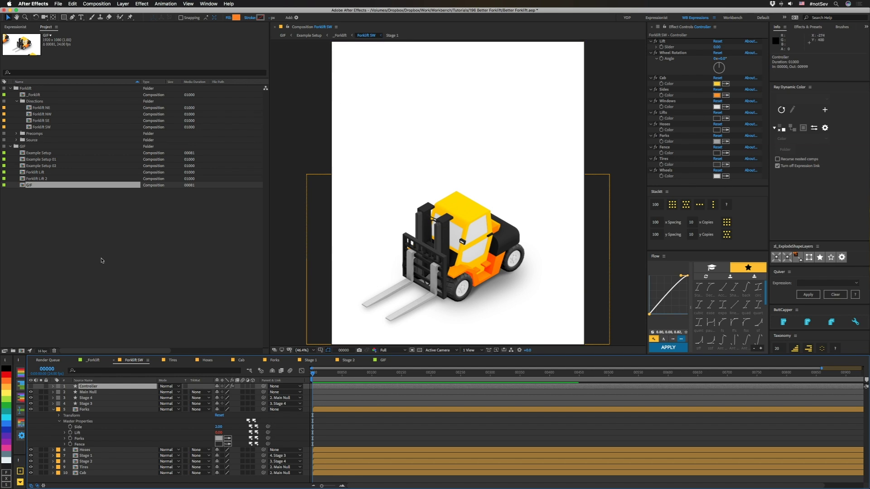
Step: Preview a bright blue Sides color on the _Forklift Controller and cancel the color change
left_click(93, 360)
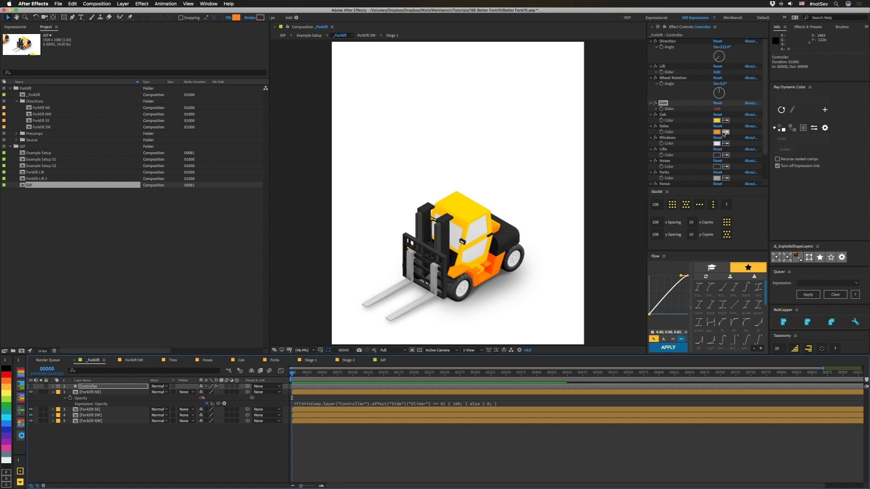
left_click(717, 132)
left_click(594, 350)
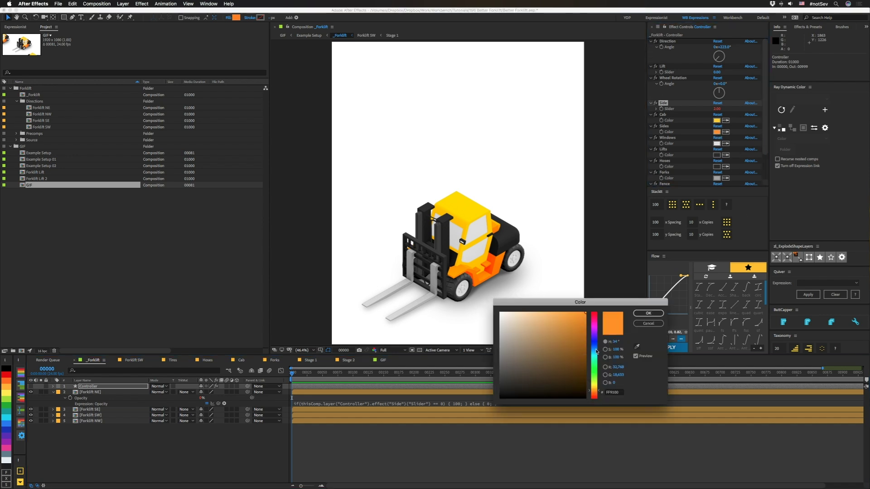
left_click_drag(581, 349, 583, 324)
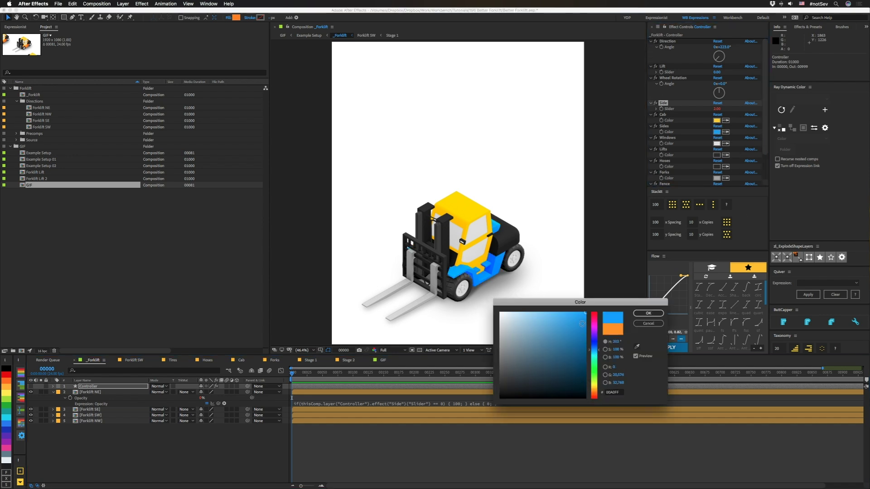
left_click(648, 324)
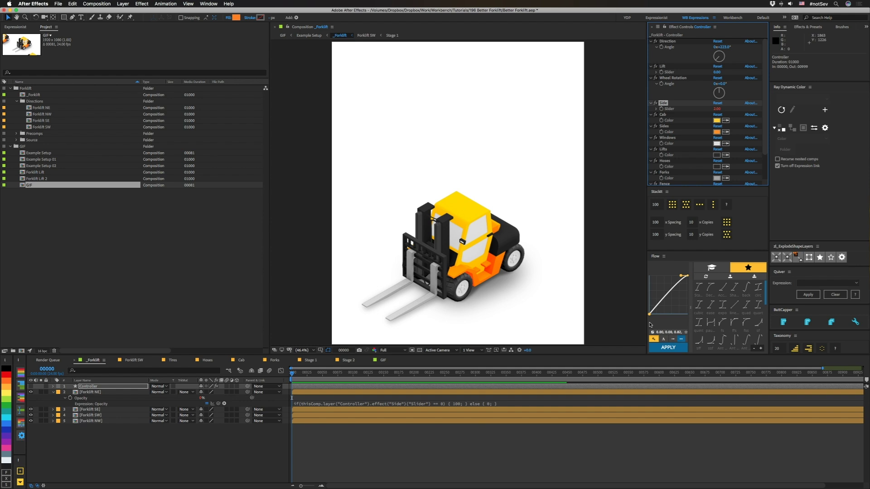
Step: In Forklift SW, solo the Tires layer to view it alone, and turn solo off again
left_click(132, 361)
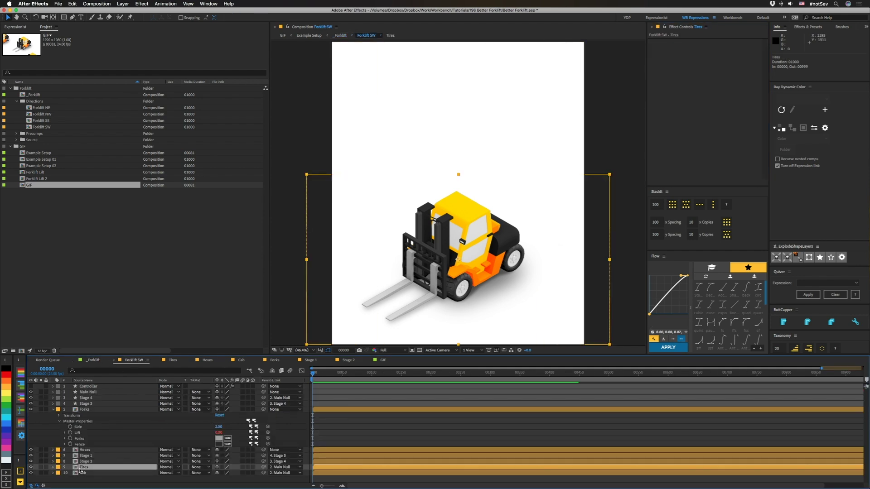
left_click(41, 467)
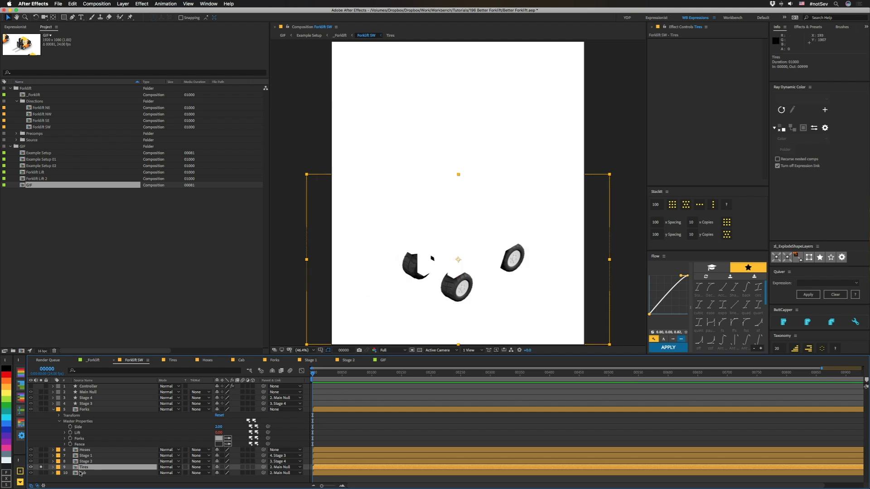
left_click(40, 468)
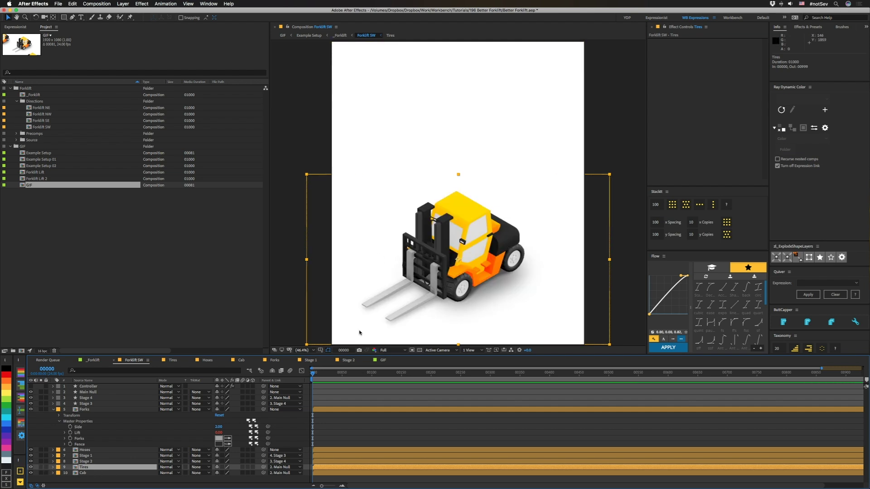
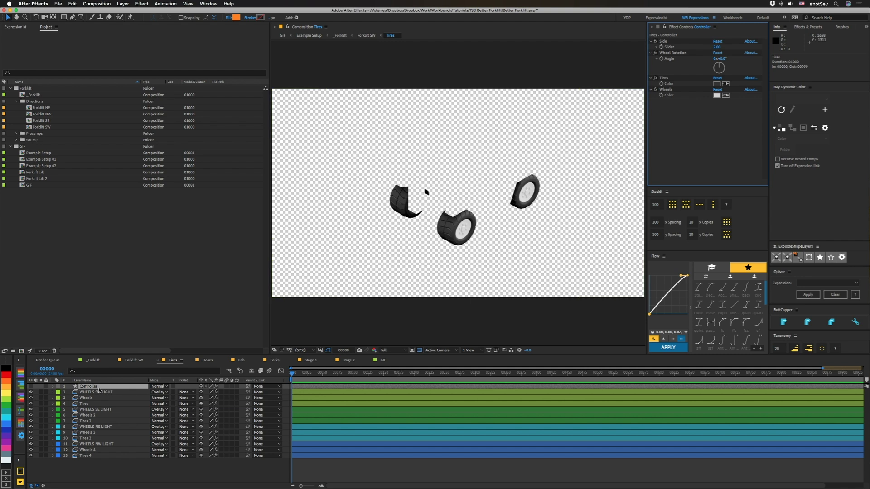
Step: In the Tires composition, solo the WHEELS SW LIGHT layer and compare it with its Levels effect off and on
left_click(41, 393)
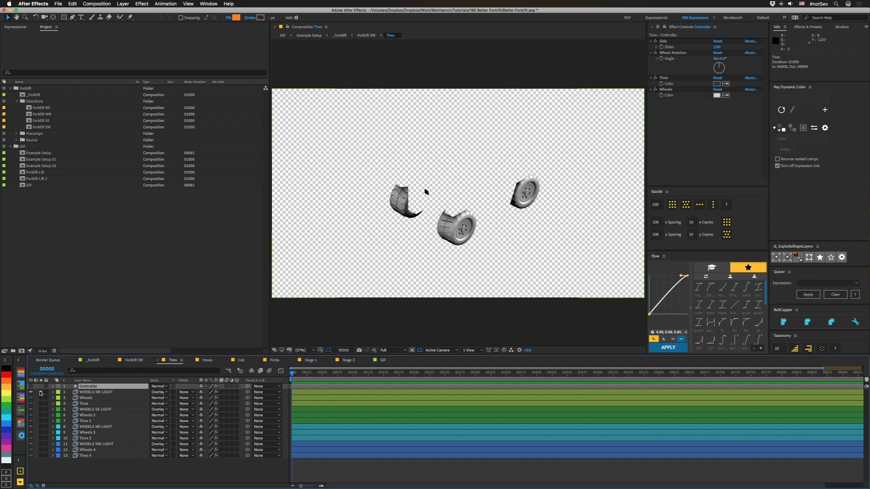
left_click(89, 392)
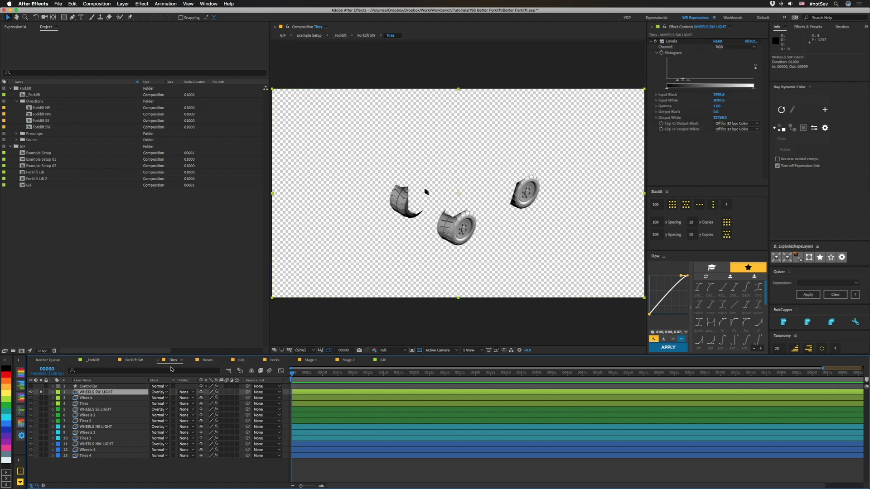
left_click(655, 42)
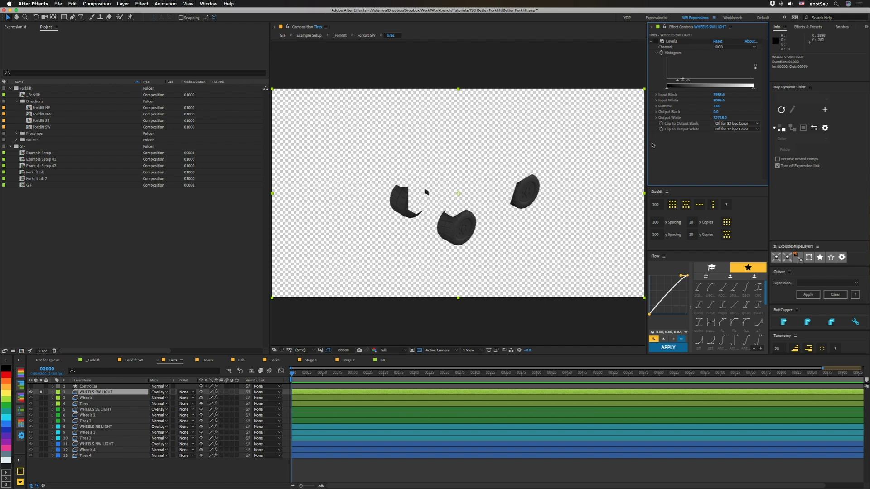
left_click(655, 42)
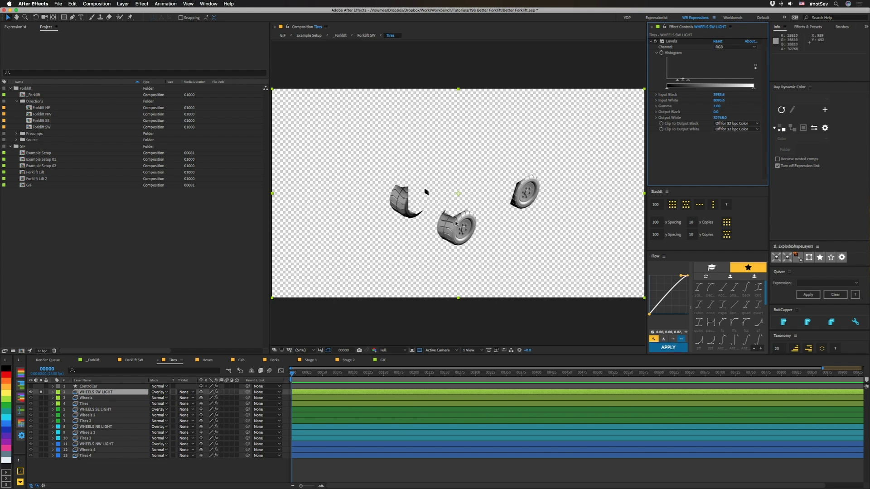
left_click(166, 373)
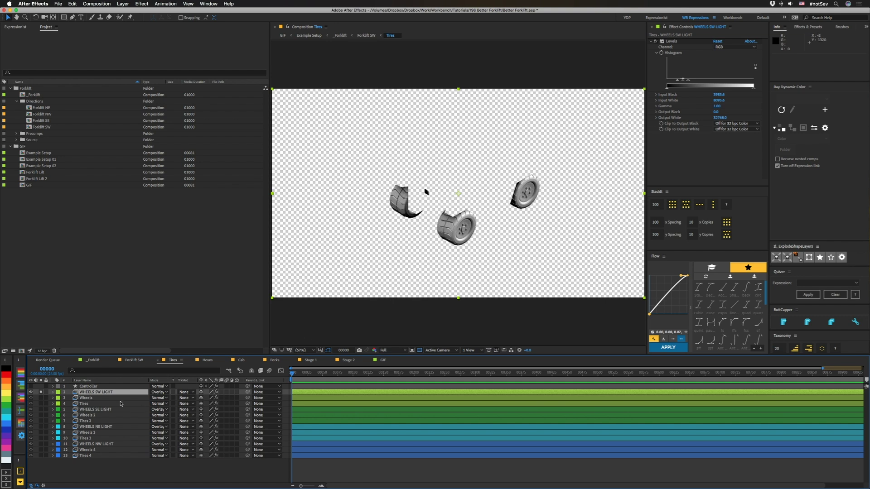
Step: In the Tires composition, solo only the Wheels layer and turn off its Set Matte and Fill effects to see the raw color pass
left_click(41, 393)
left_click(41, 397)
left_click(41, 404)
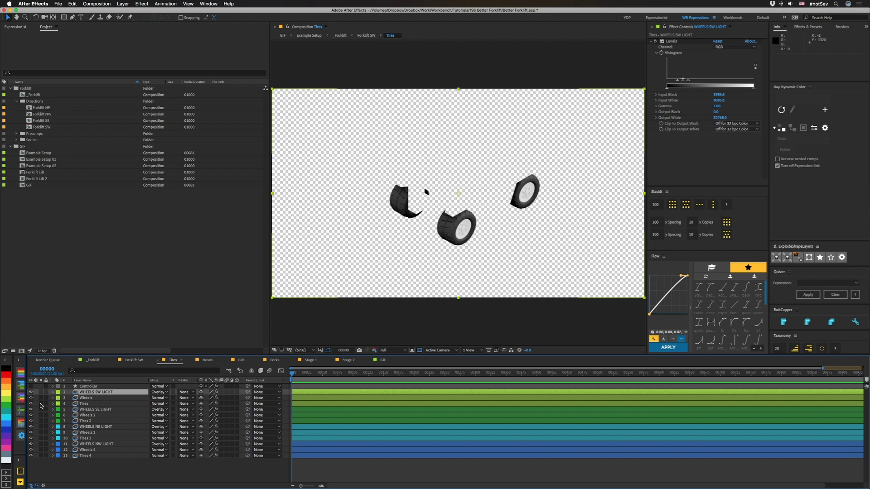
left_click(40, 398)
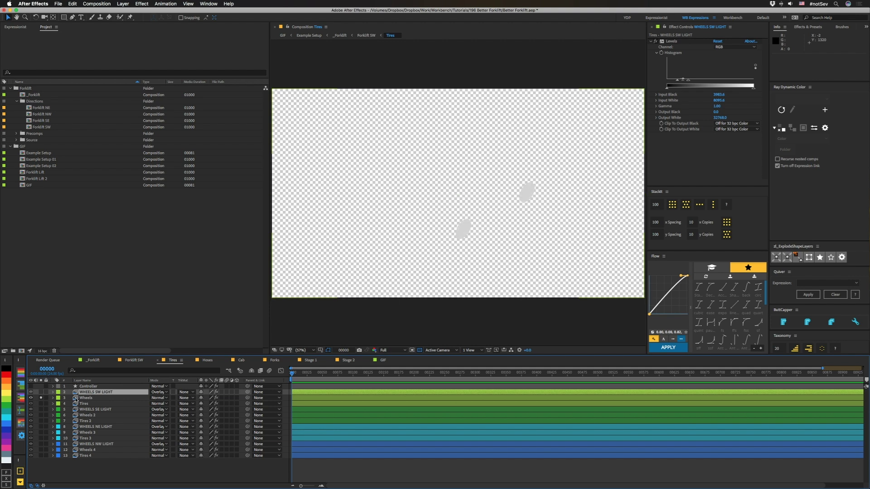
left_click(83, 398)
left_click(655, 41)
left_click(655, 82)
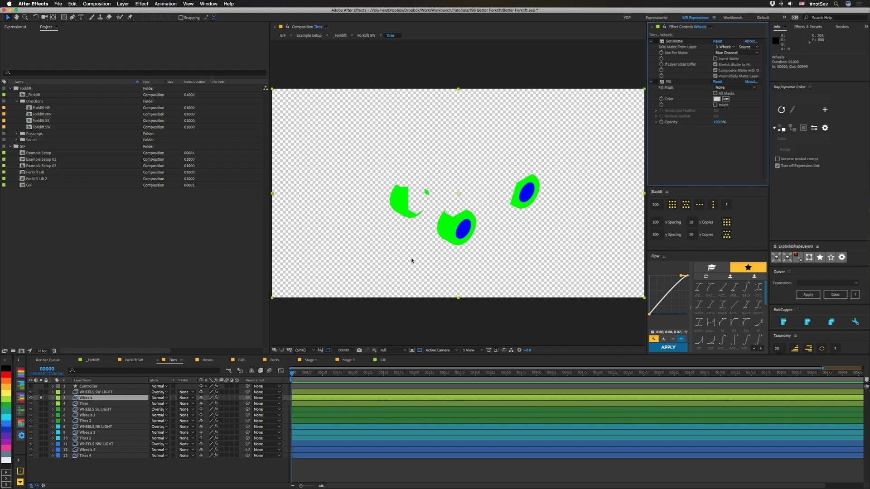
Step: Compare the Wheels layer with Set Matte and Fill on and off, leave both effects on, and turn solo off
left_click(655, 42)
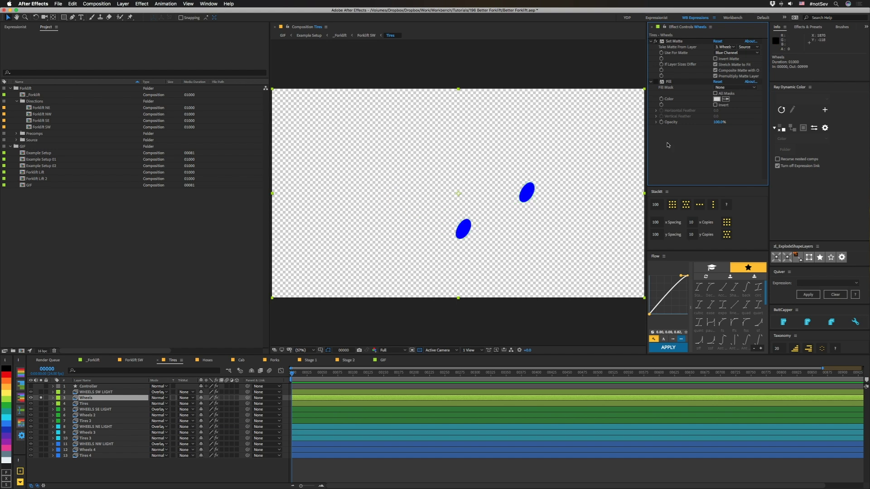
left_click(655, 82)
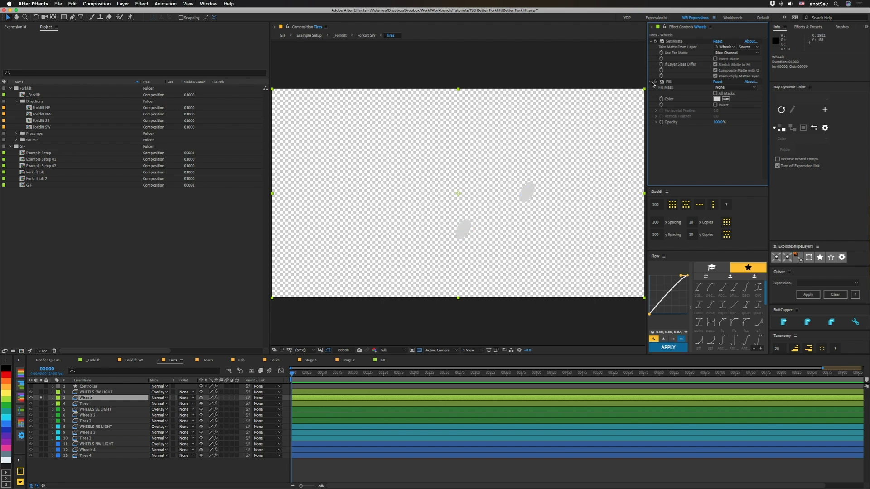
left_click(655, 82)
left_click(656, 41)
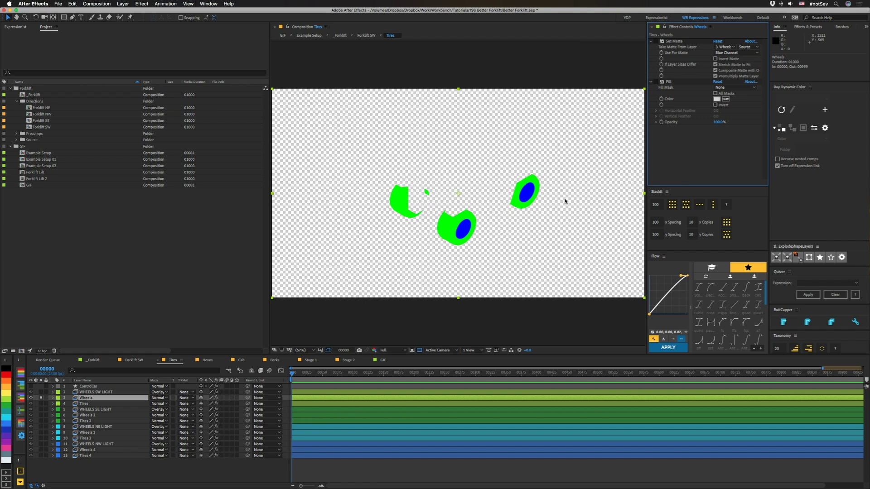
left_click(655, 42)
left_click(656, 82)
left_click(42, 399)
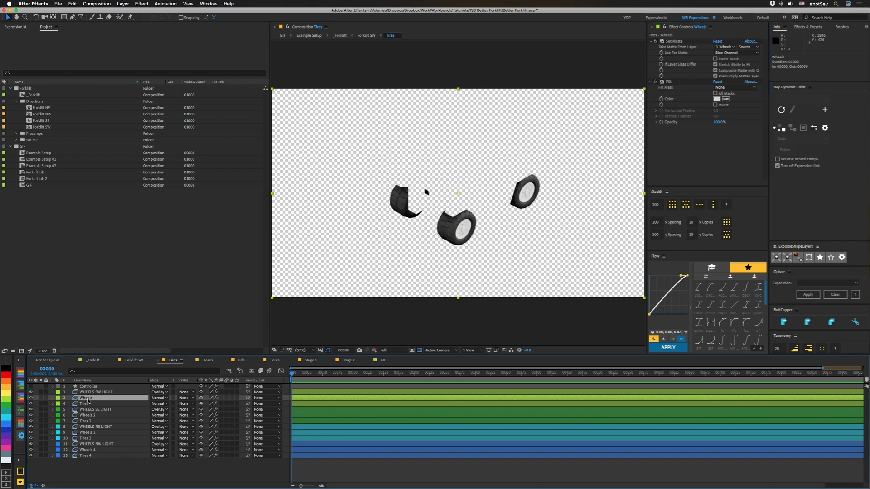
Step: Reveal the Wheels layer's expressions and examine its Time Remap code in the expression editor
key("e")
key("e")
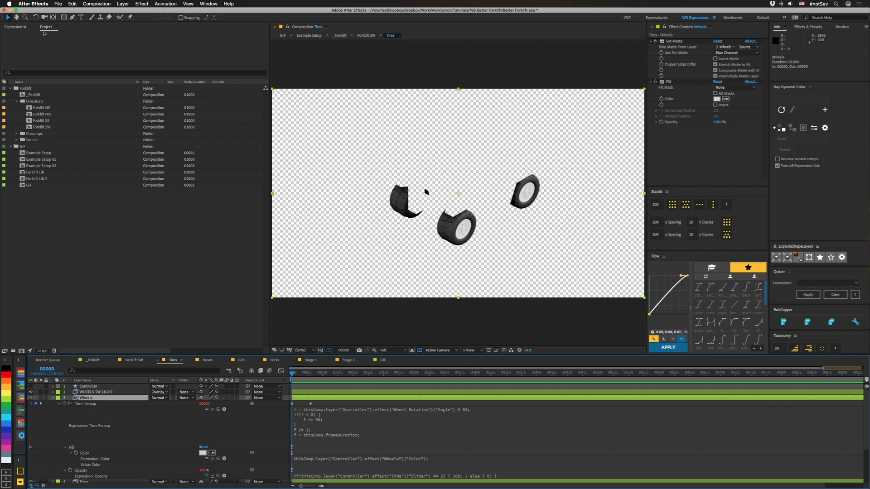
left_click(17, 27)
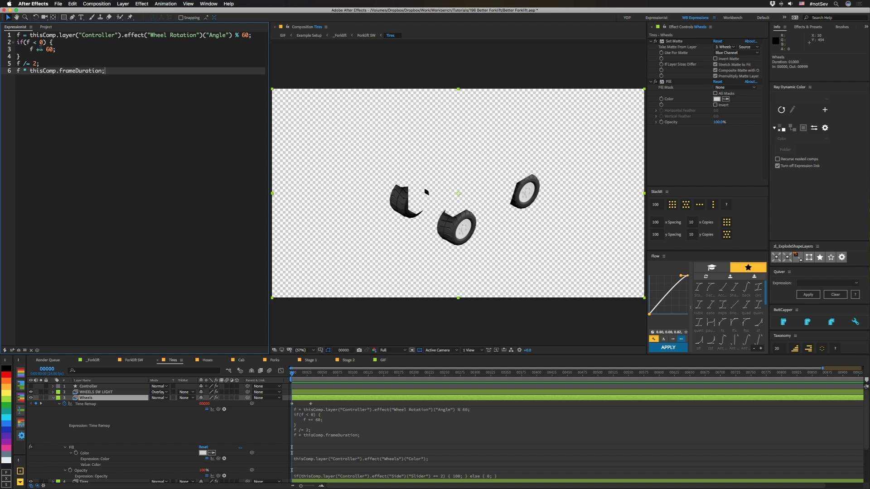
Step: Try different Wheel Rotation angles on the Tires composition's Controller layer and undo the changes
left_click(88, 387)
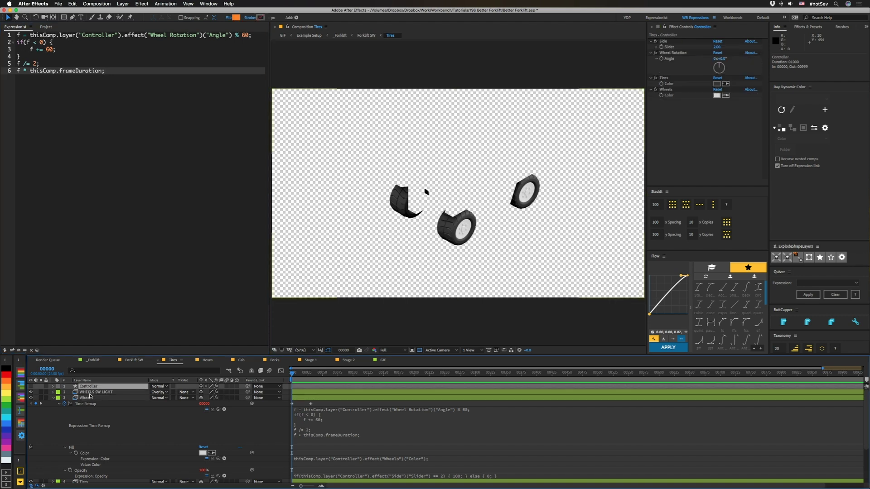
left_click_drag(719, 69, 717, 74)
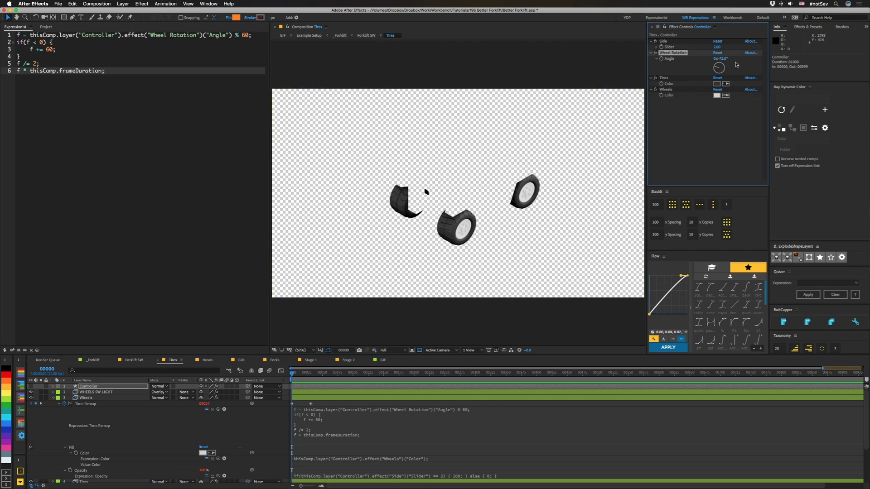
left_click_drag(729, 71, 725, 68)
key("super+z")
key("super+z")
key("super+z")
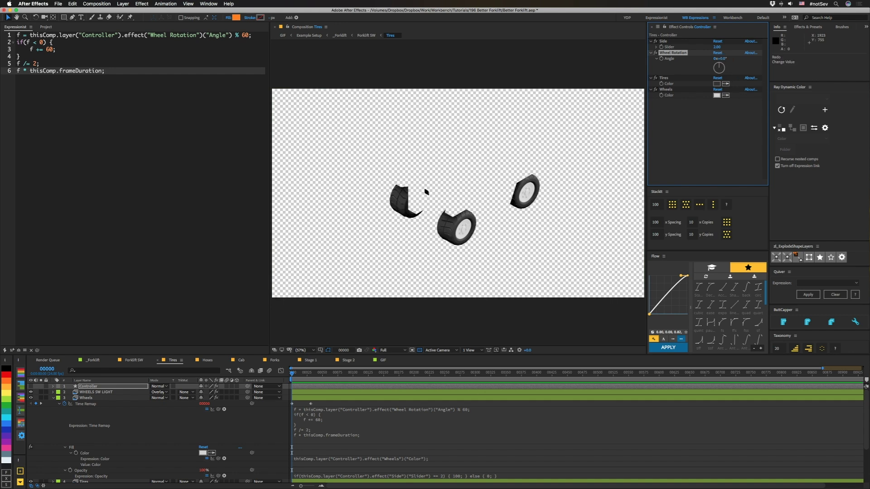
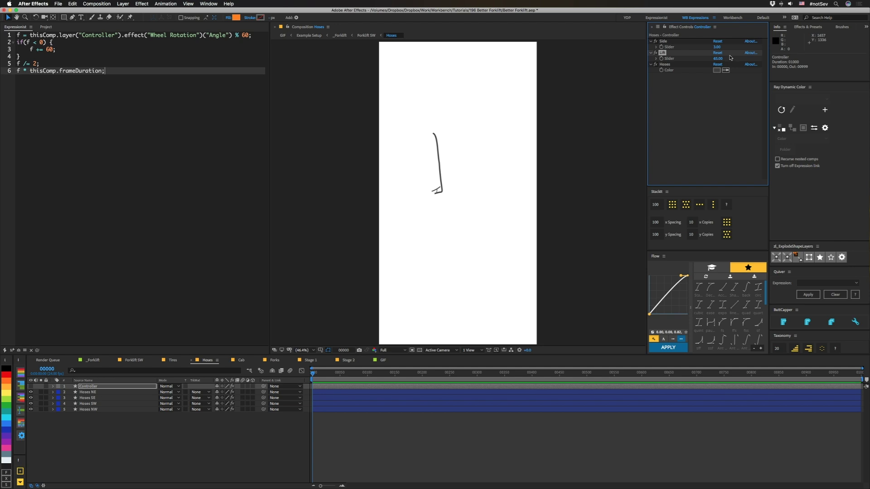
Step: Set the Lift slider on the Hoses composition's Controller to 0
left_click(719, 58)
type("0")
key("Return")
Step: Reveal the Hoses NE expressions, examine the first Path expression in the editor, and check its keyframes at frames 0 and 24
left_click(89, 393)
key("e")
key("e")
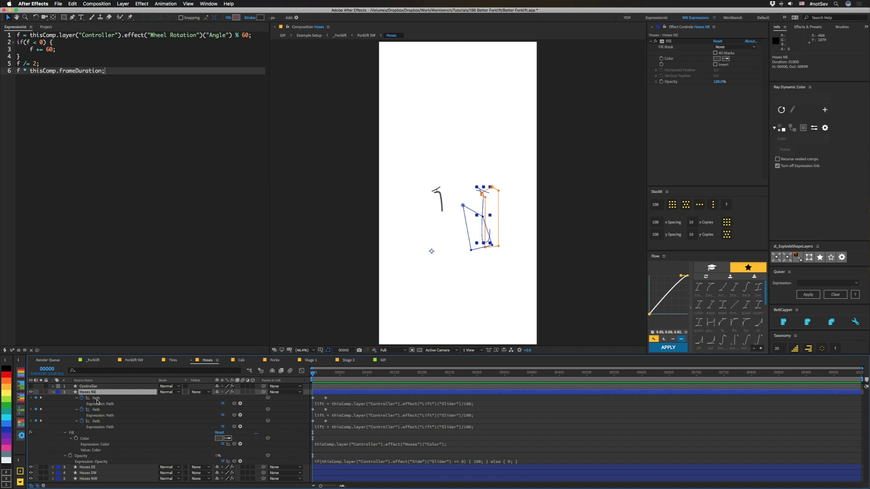
left_click(96, 398)
left_click(19, 351)
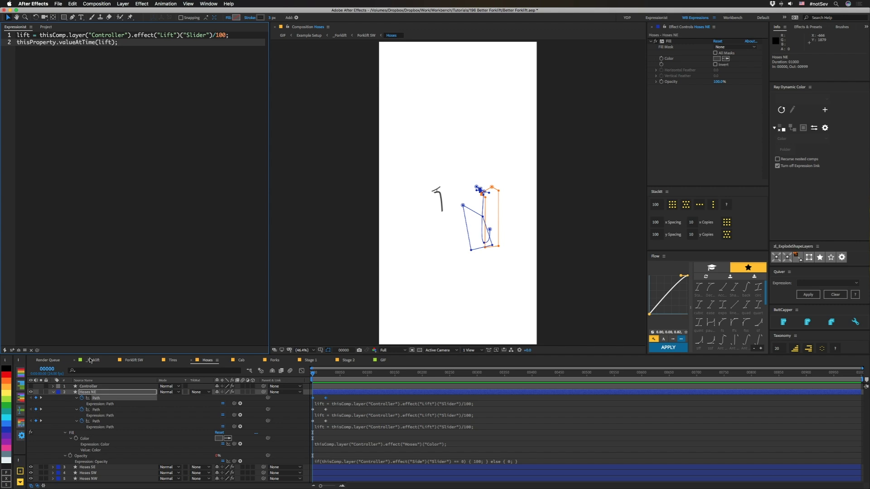
left_click(325, 373)
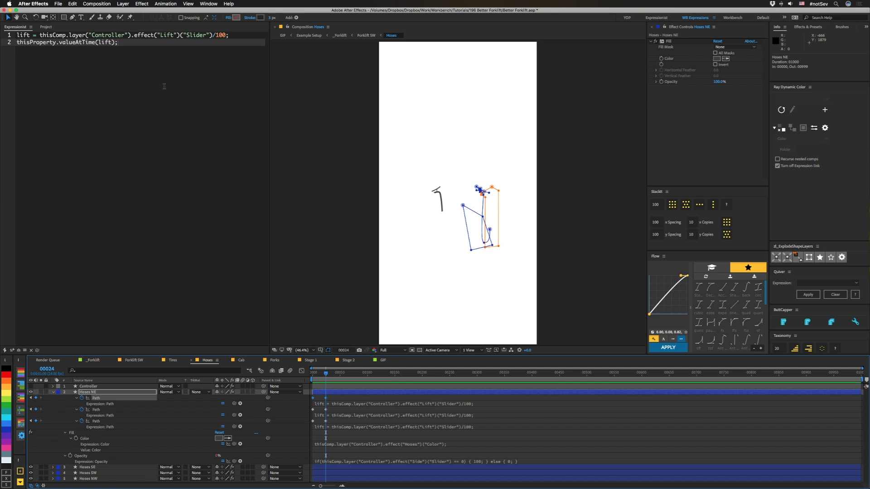
left_click(313, 398)
Step: In the Cab composition, reveal the Body Shadow layer's masks and examine the Body Feather Mask Path expression
left_click(242, 360)
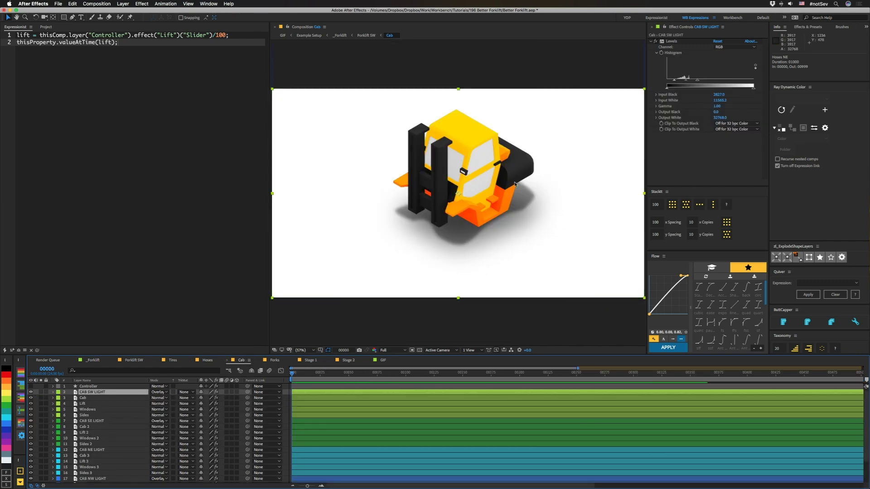
scroll(93, 466, "down", 2)
left_click(90, 481)
key("m")
scroll(104, 460, "down", 1)
left_click(95, 469)
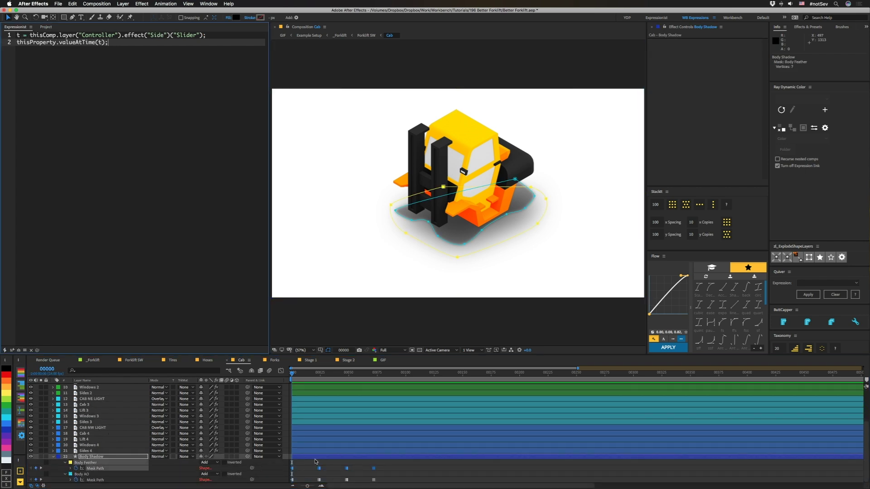
Step: Scrub the time indicator across the Body Shadow Mask Path keyframes
left_click(324, 375)
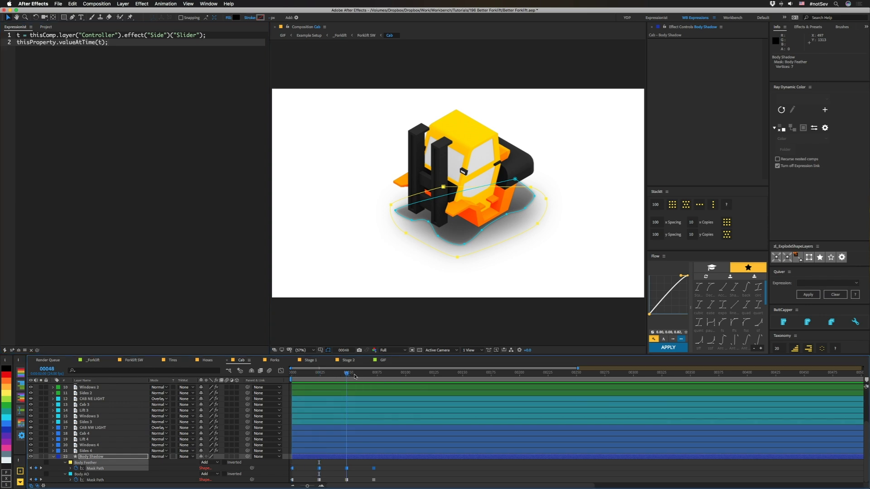
left_click(383, 374)
left_click_drag(384, 375, 378, 378)
Step: In the Forks composition, reveal the Fork Shadow expressions and examine Near Fork's Mask Feather and Mask Opacity code
left_click(275, 361)
left_click(97, 467)
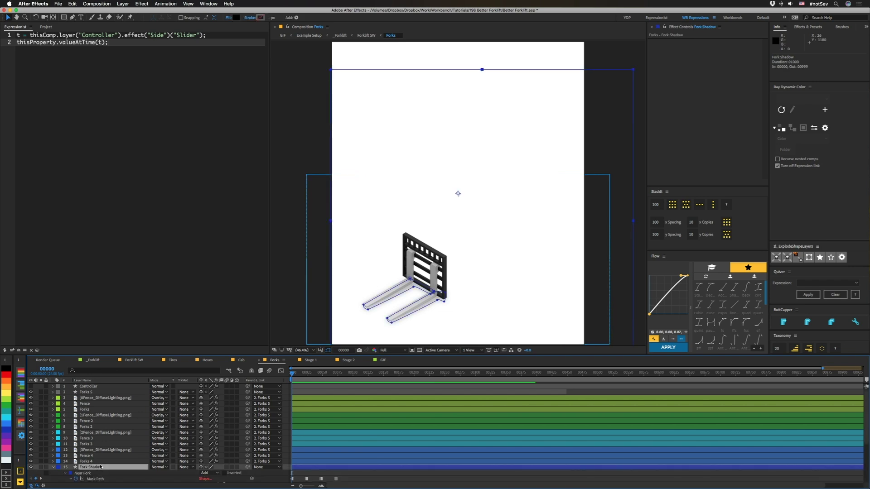
key("e")
key("e")
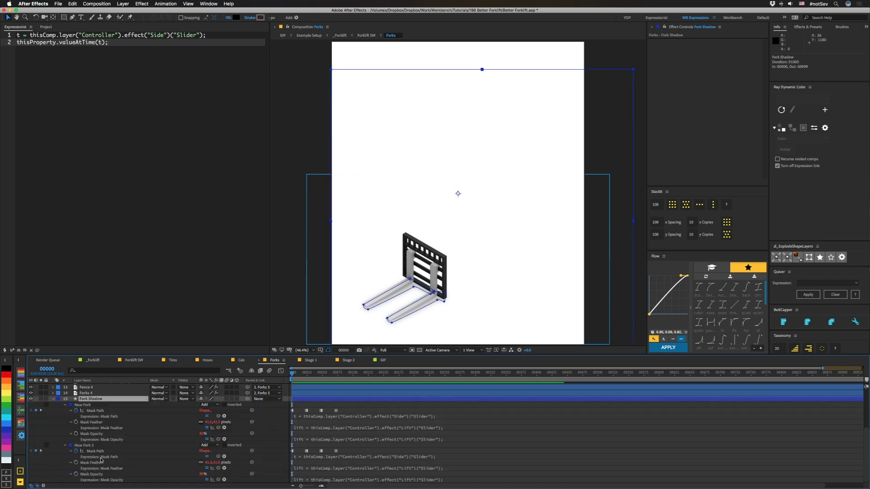
left_click(93, 422)
left_click(19, 350)
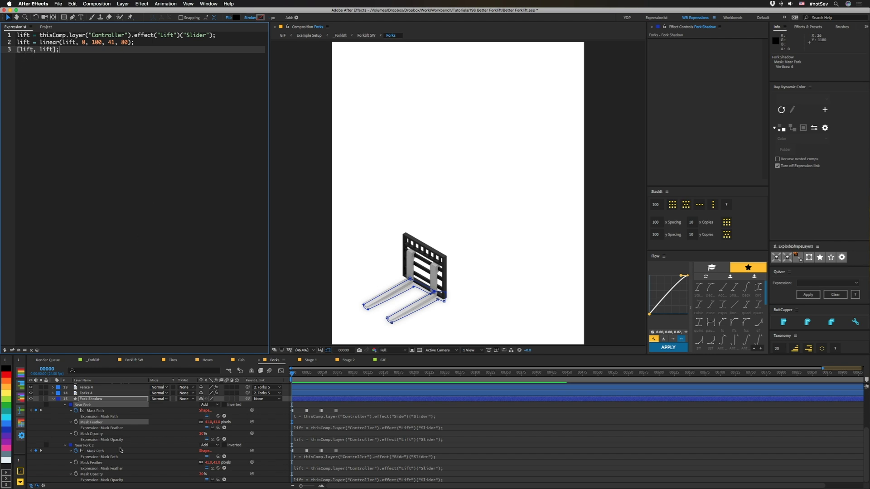
left_click(91, 434)
left_click(19, 351)
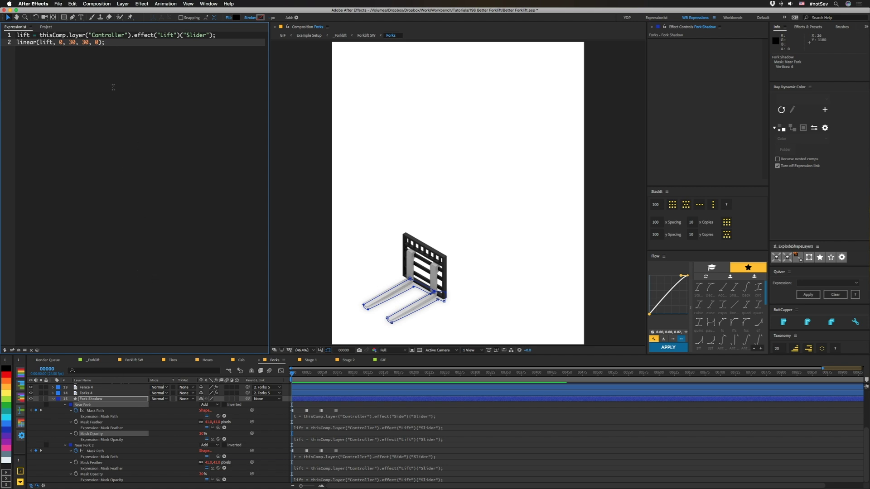
Step: Try raising the Lift slider on the Forks Controller and lowering it to about -50, and undo the change
scroll(106, 403, "up", 5)
left_click(87, 386)
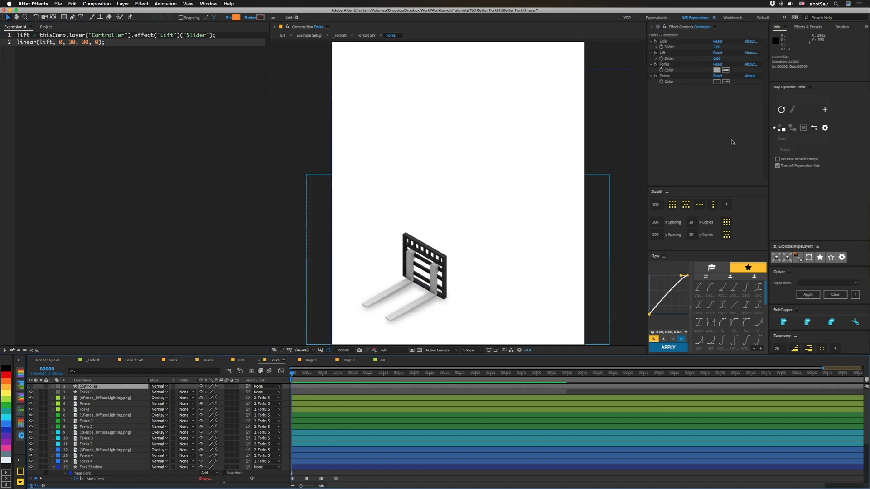
mouse_move(717, 59)
left_mouse_down()
mouse_move(729, 56)
mouse_move(721, 61)
left_mouse_up()
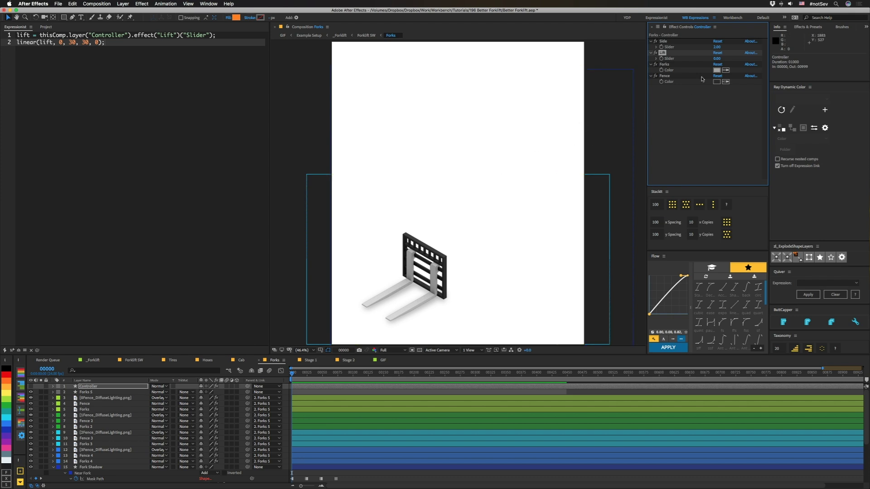
left_click_drag(717, 58, 692, 59)
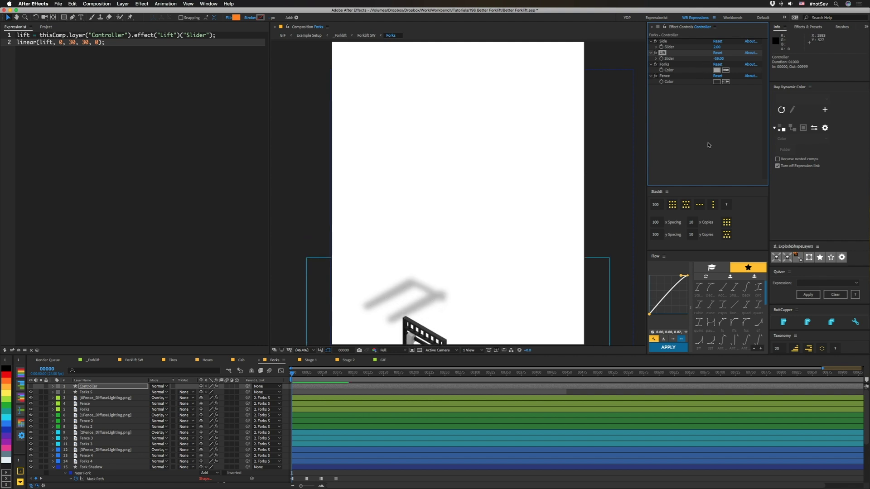
key("super+z")
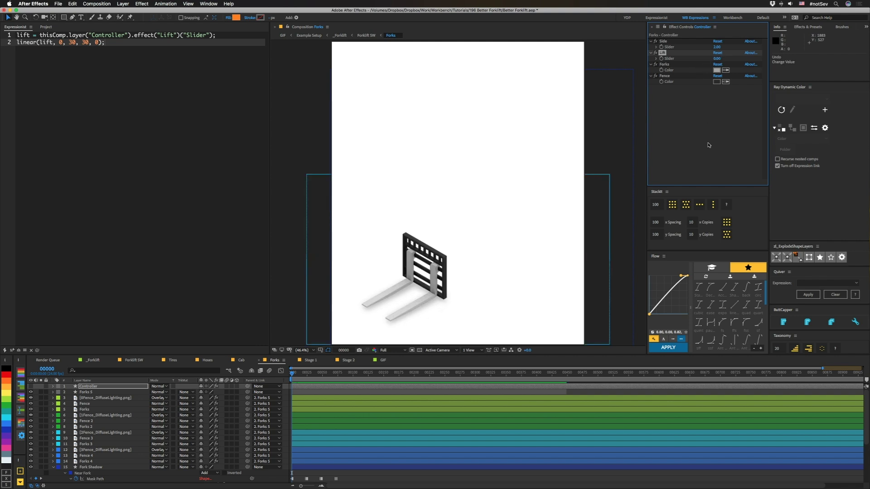
Step: View the 0Stage01_DiffuseLighting.png layer's effects in Stage 1 and compare the Stage 1 and Stage 2 compositions
left_click(310, 361)
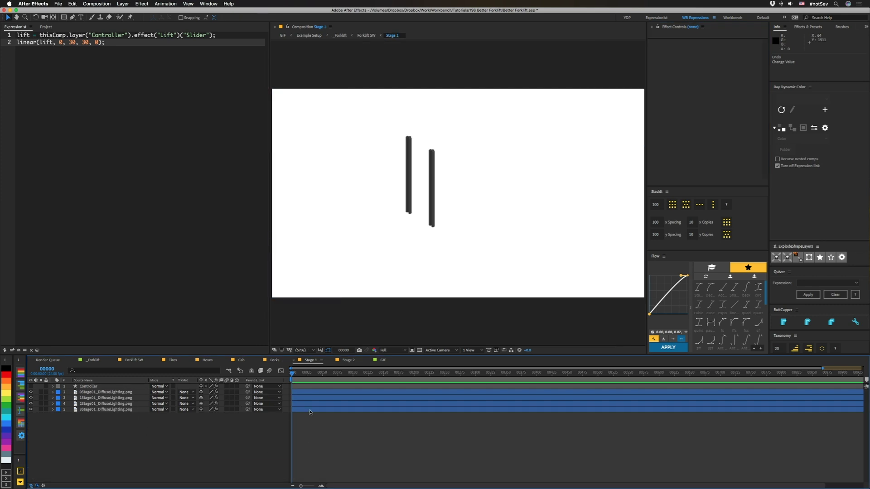
left_click(104, 392)
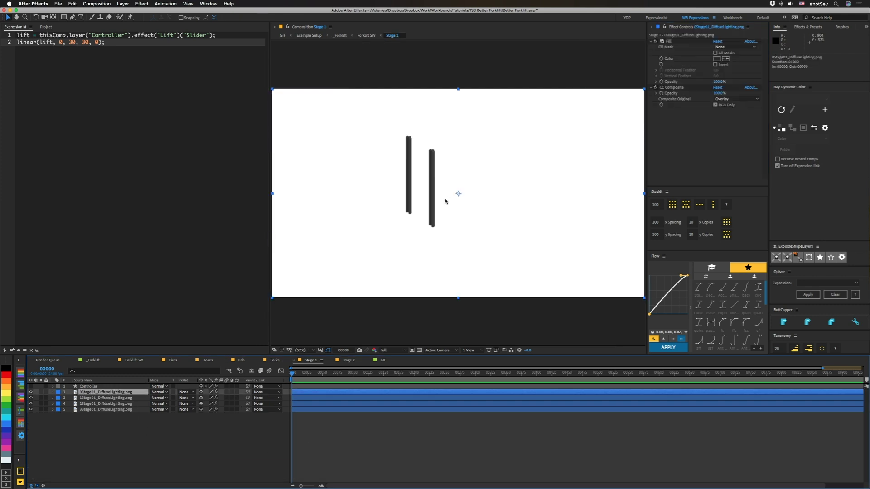
left_click(342, 361)
left_click(310, 361)
left_click(347, 360)
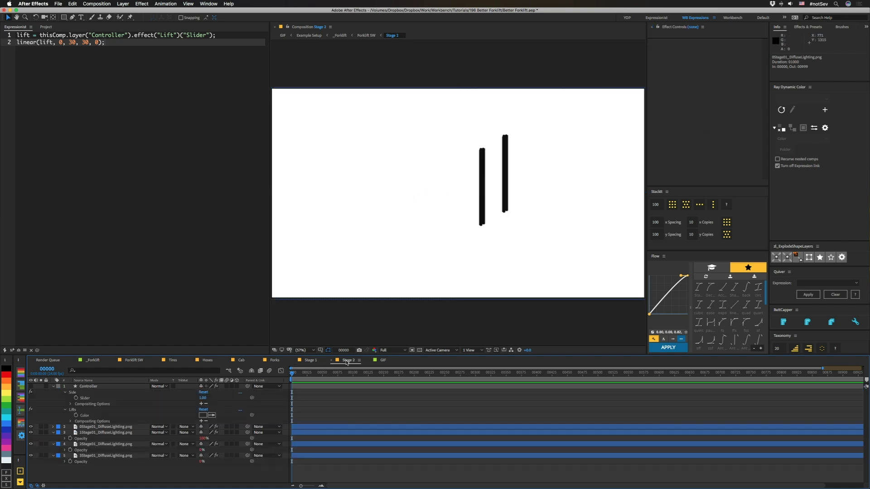
Step: In the _Forklift composition, try raising the Controller's Lift slider to 50 and undo the change
left_click(93, 360)
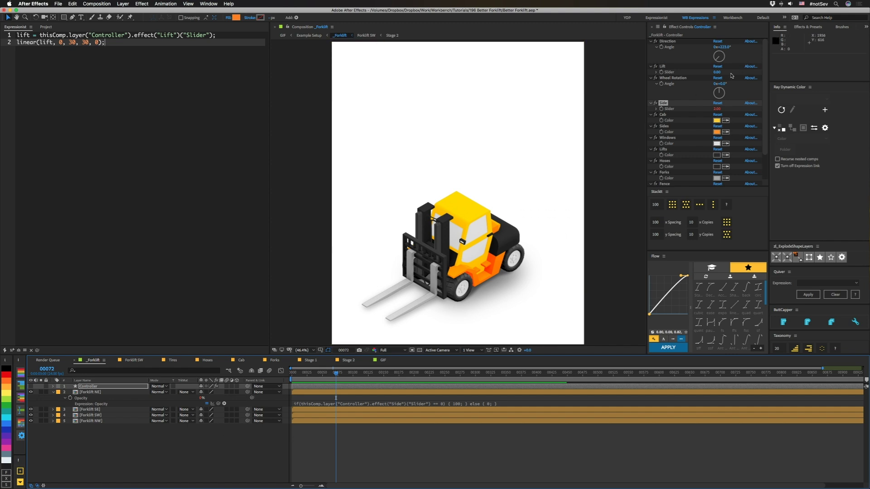
mouse_move(719, 74)
left_mouse_down()
mouse_move(744, 75)
mouse_move(731, 77)
left_mouse_up()
key("super+z")
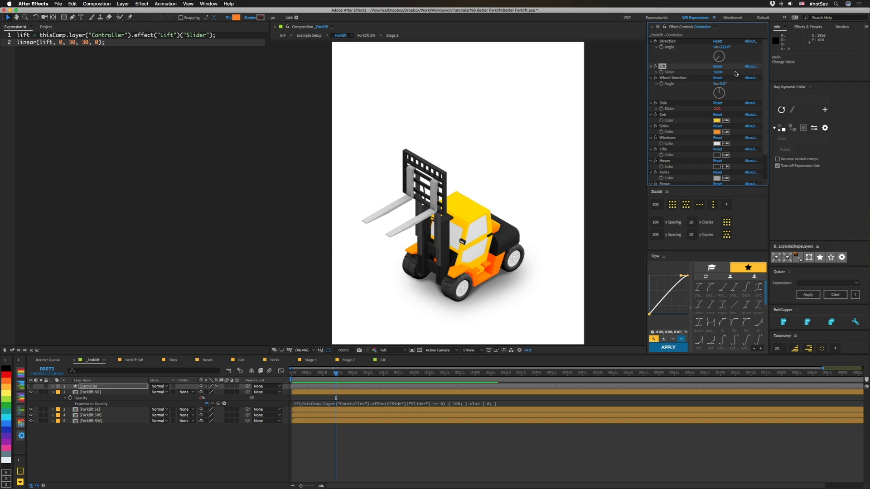
left_click_drag(735, 73, 737, 73)
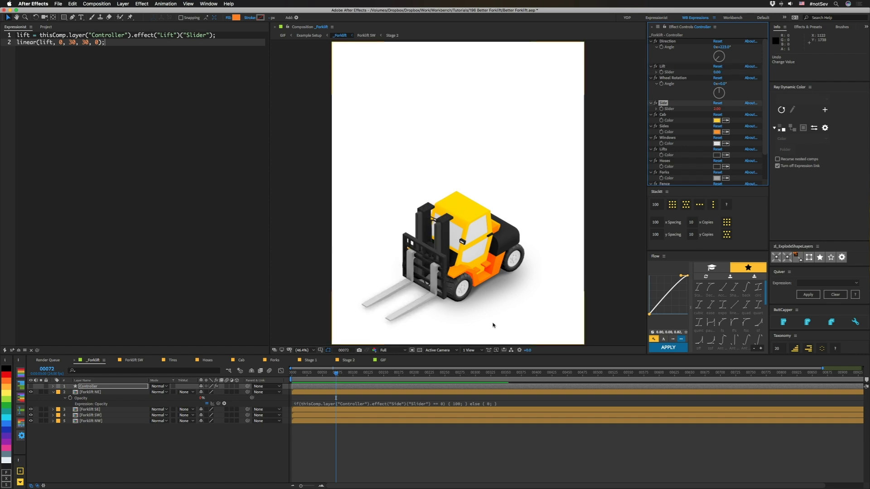
Step: In the Hoses composition, collapse Hoses NE, try changing the Controller's Lift slider, and undo the change
left_click(210, 362)
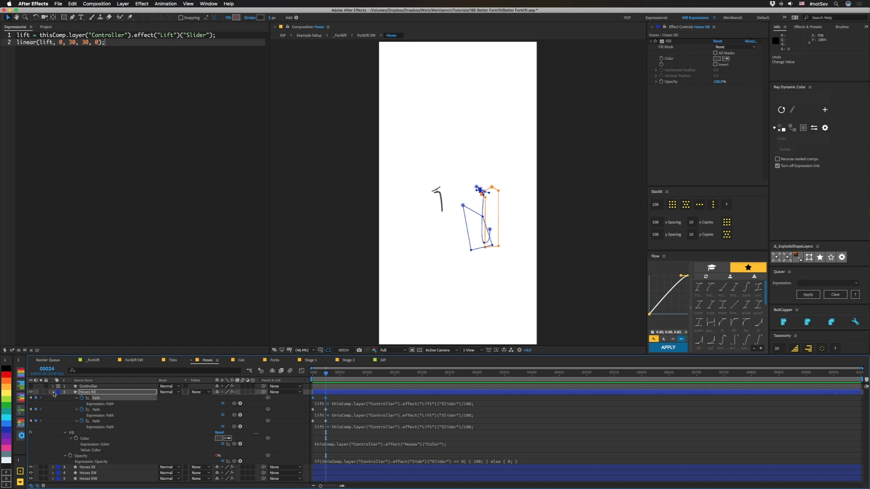
left_click(53, 393)
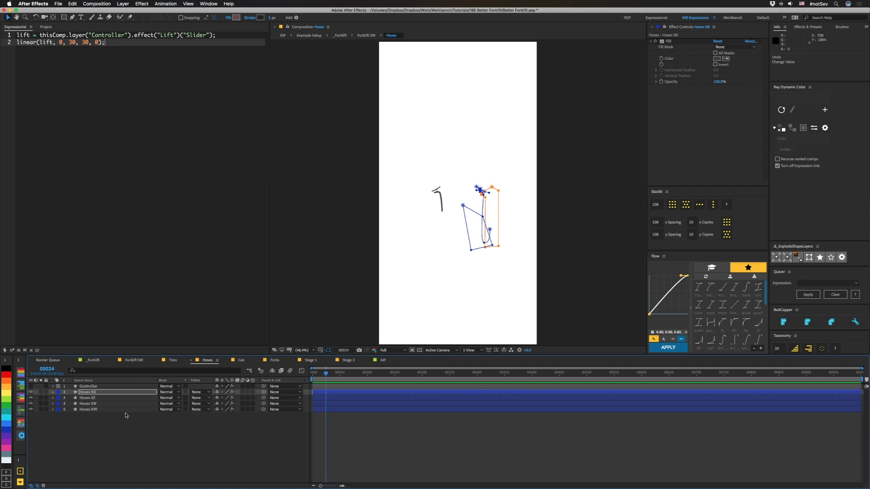
left_click(84, 387)
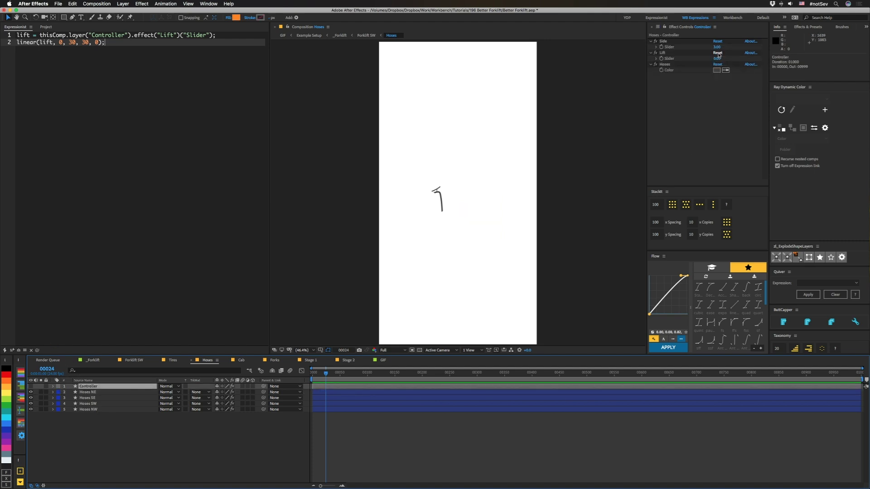
left_click_drag(718, 59, 724, 61)
key("super+z")
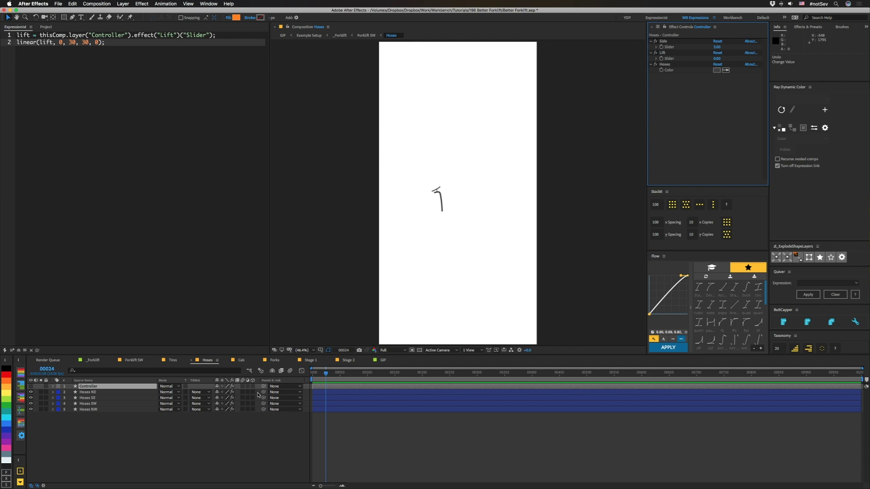
left_click(717, 58)
type("2")
key("Return")
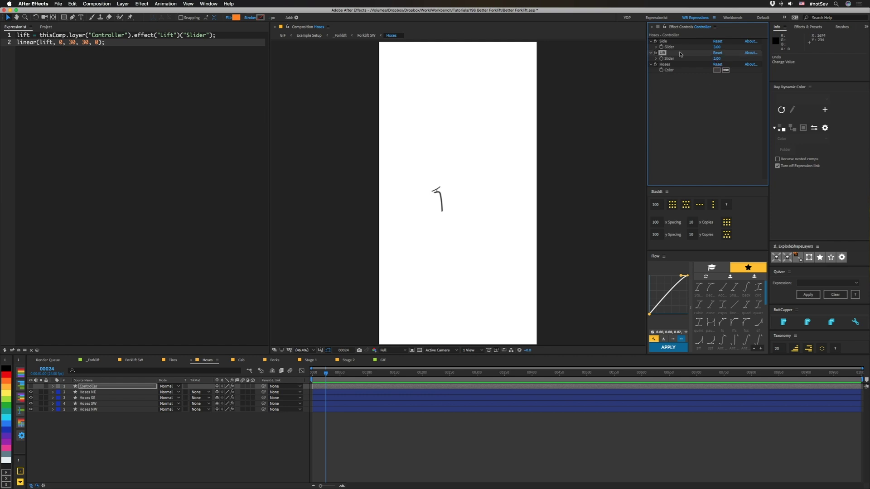
Step: On the Hoses Controller, set the Side slider to 2 and return the Lift slider to 0
left_click(718, 47)
type("2")
key("Return")
left_click(717, 59)
key("Return")
left_click_drag(717, 61, 509, 266)
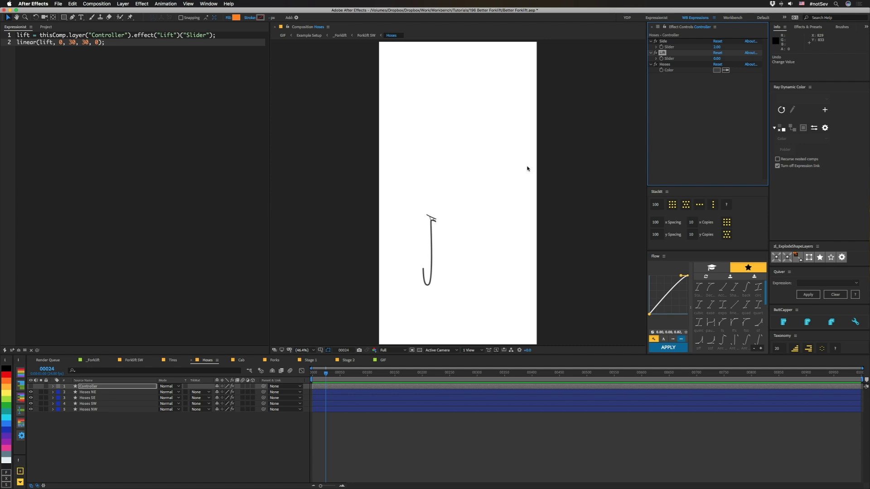
Step: Set the Lift slider on the Hoses Controller to 2
left_click(716, 59)
type("2")
key("Return")
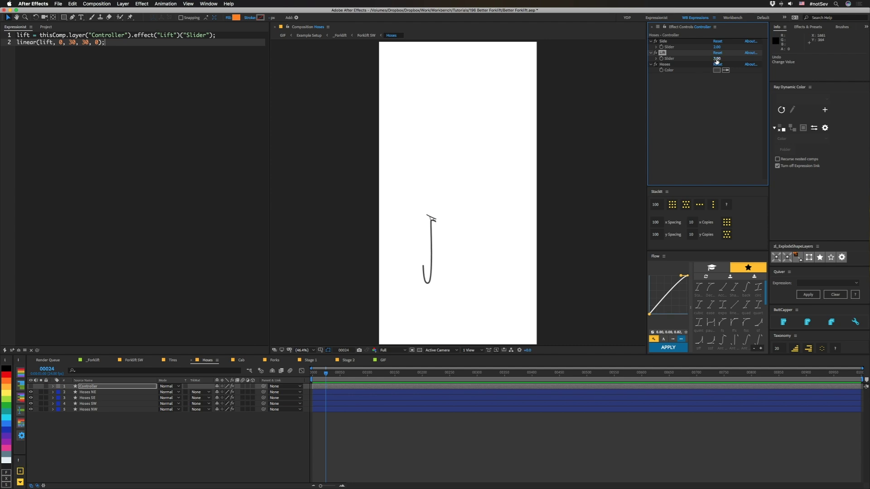